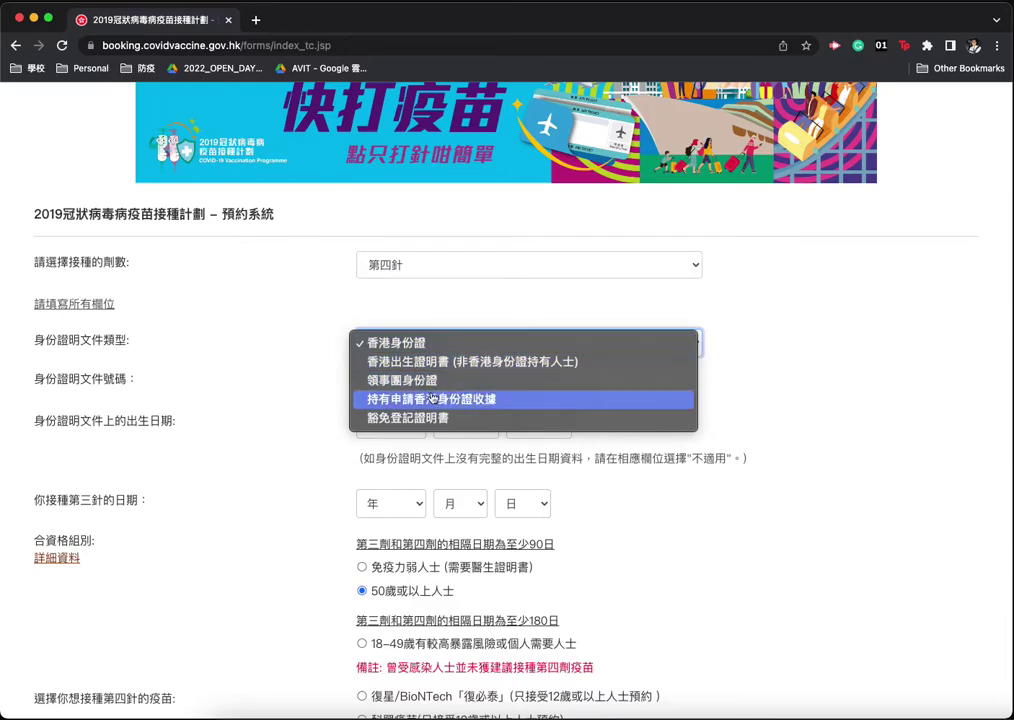
Set the identity document type to 香港身份證 and enter the identity card number with its check digit.
left_click(422, 345)
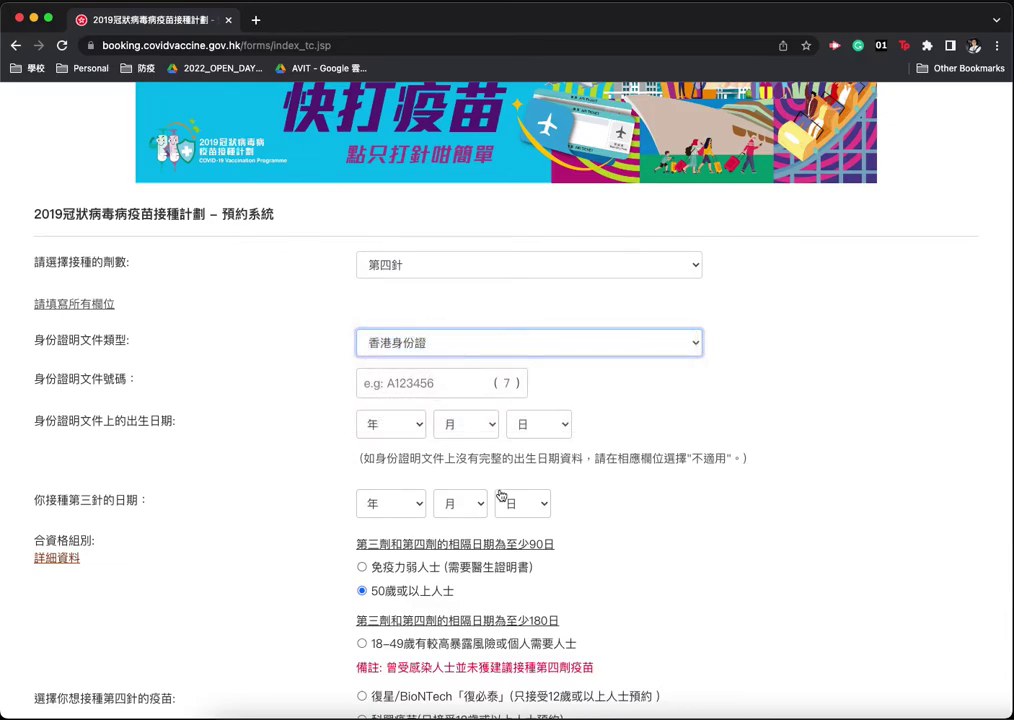
scroll(520, 540, "down", 2)
left_click(398, 327)
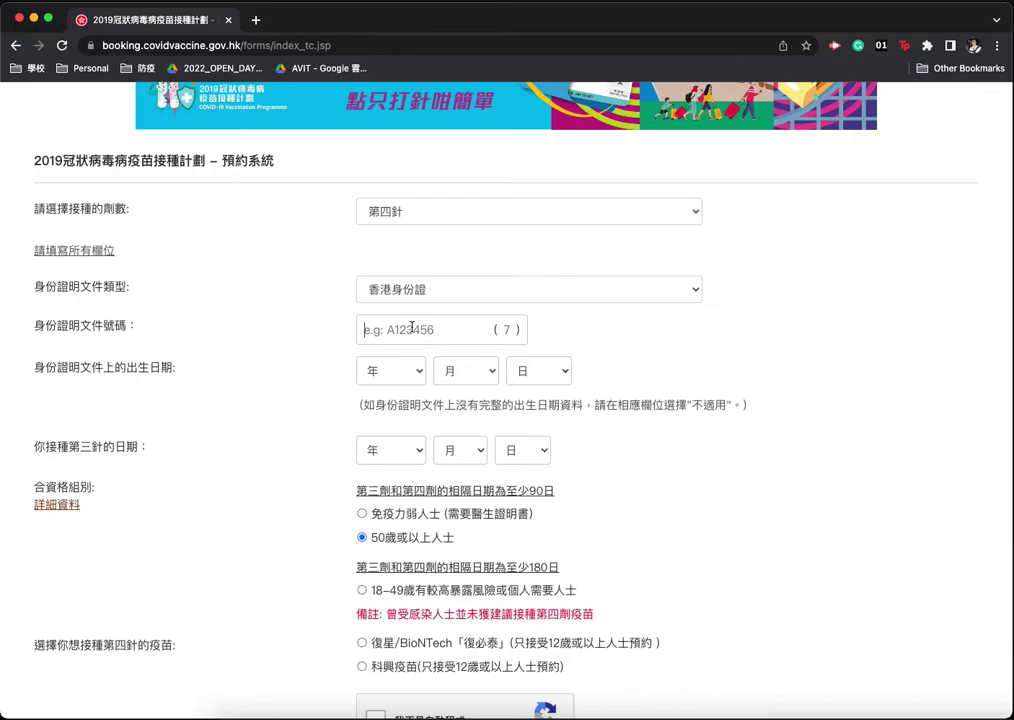
type("A you")
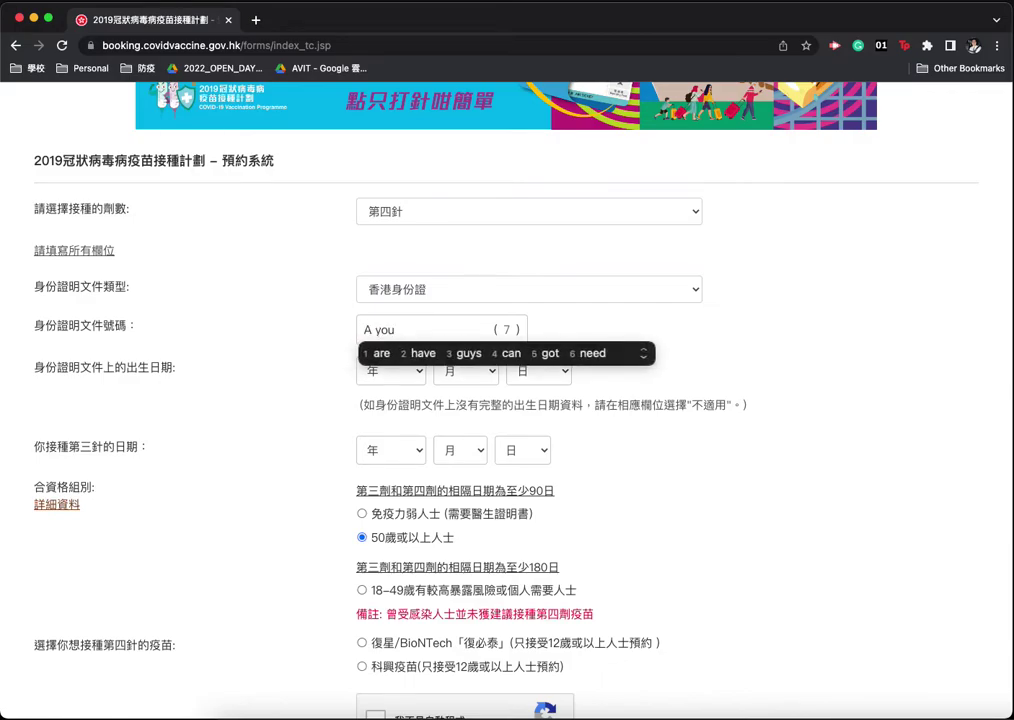
key("BackSpace")
key("BackSpace")
key("BackSpace")
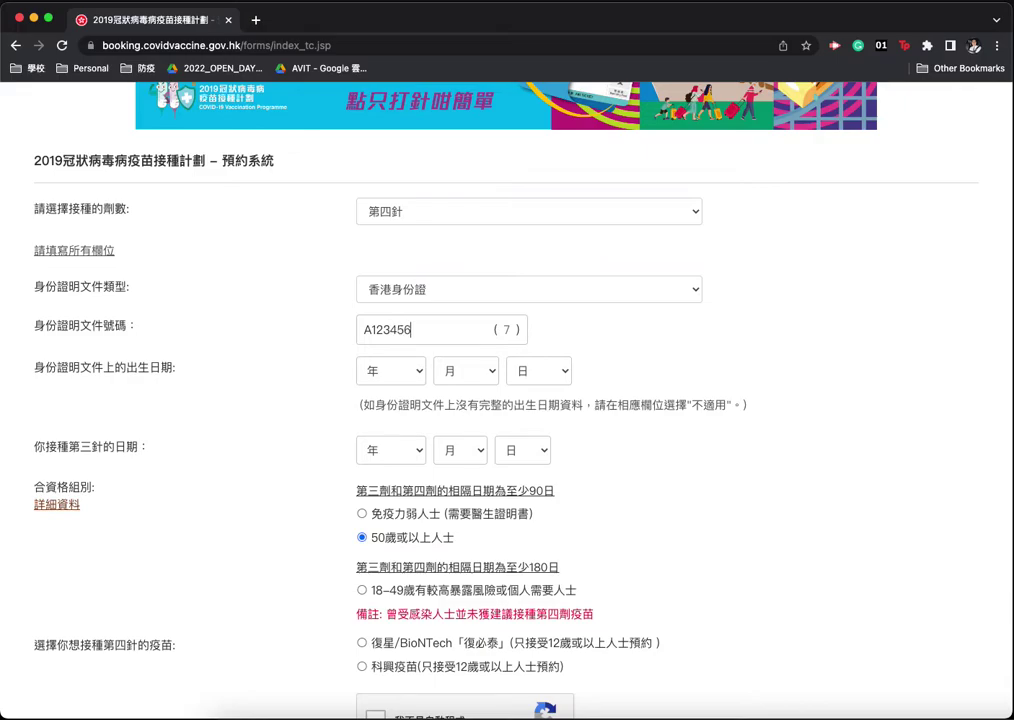
left_click(506, 329)
left_click(561, 341)
Look through the range of birth years offered for the identity document's date of birth.
left_click(409, 372)
scroll(383, 545, "down", 5)
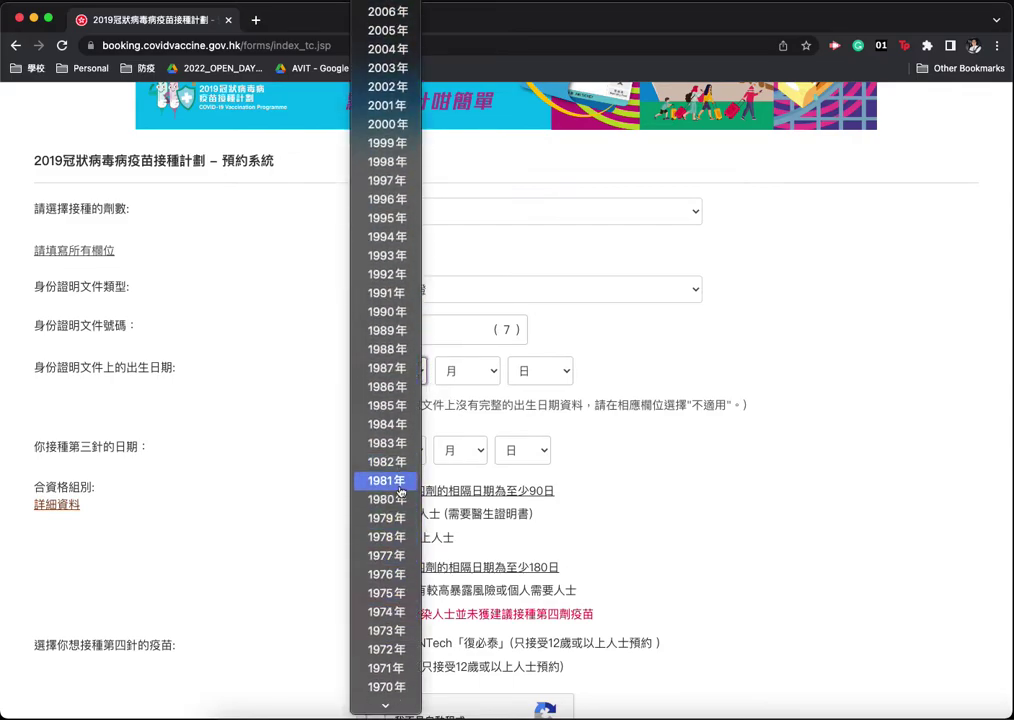
left_click(432, 410)
scroll(444, 395, "down", 1)
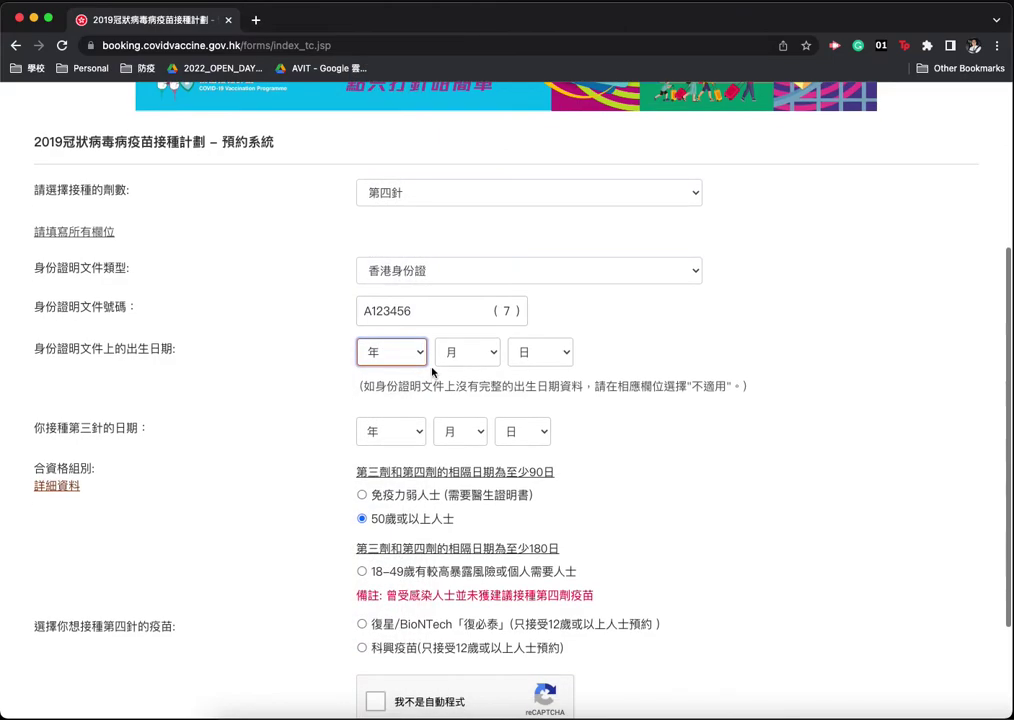
scroll(328, 346, "down", 1)
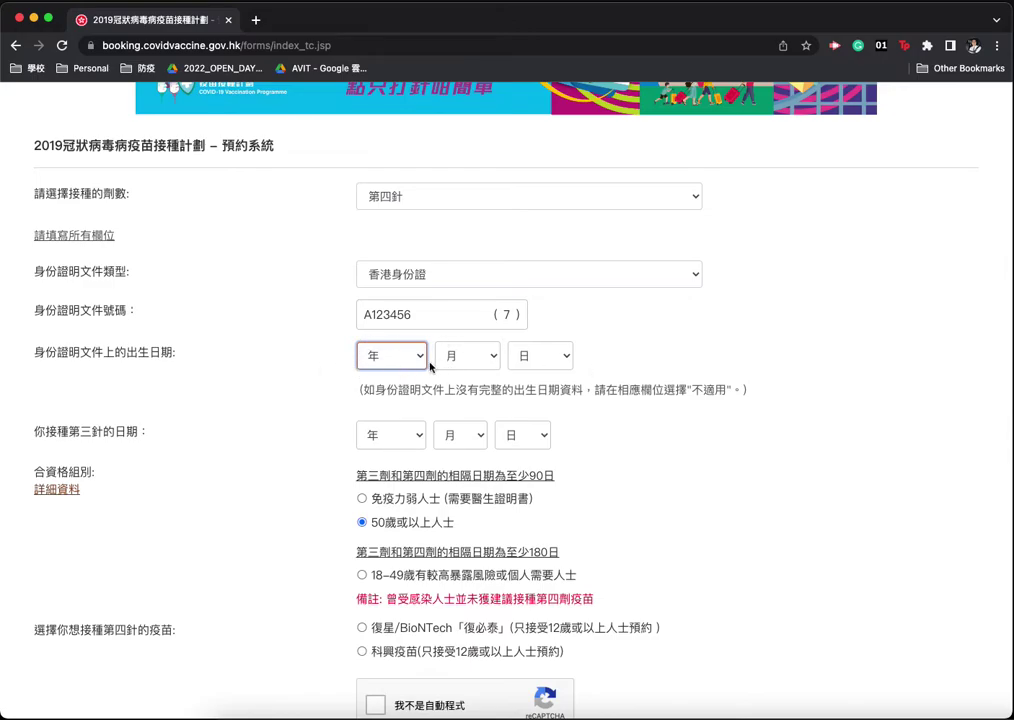
scroll(419, 358, "up", 1)
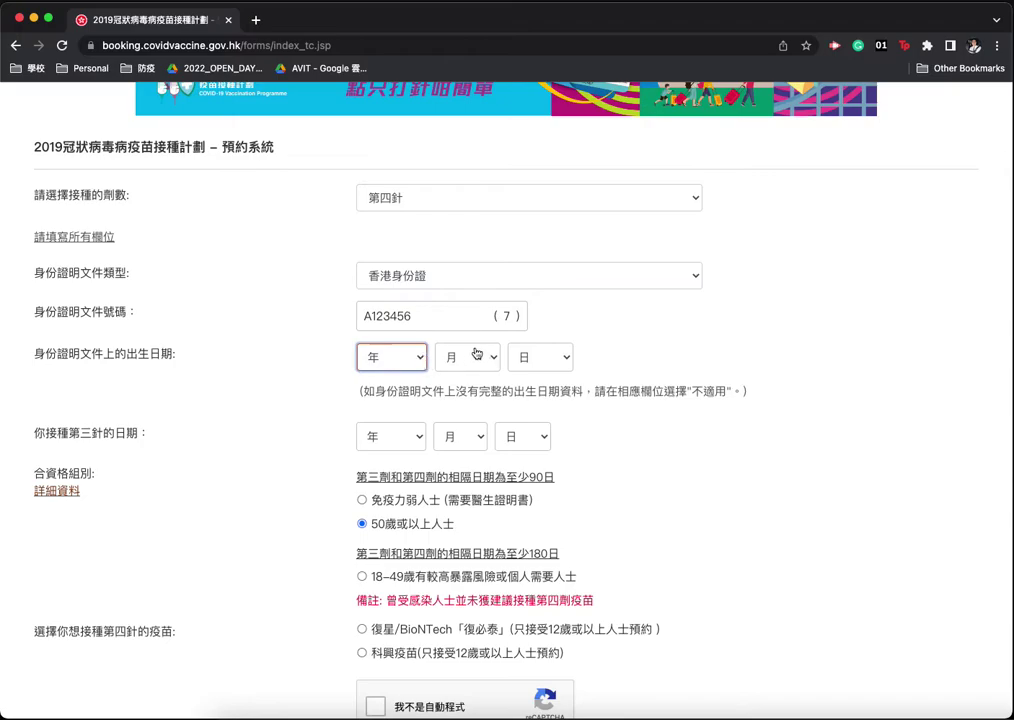
left_click(415, 358)
scroll(397, 481, "down", 5)
scroll(397, 481, "down", 20)
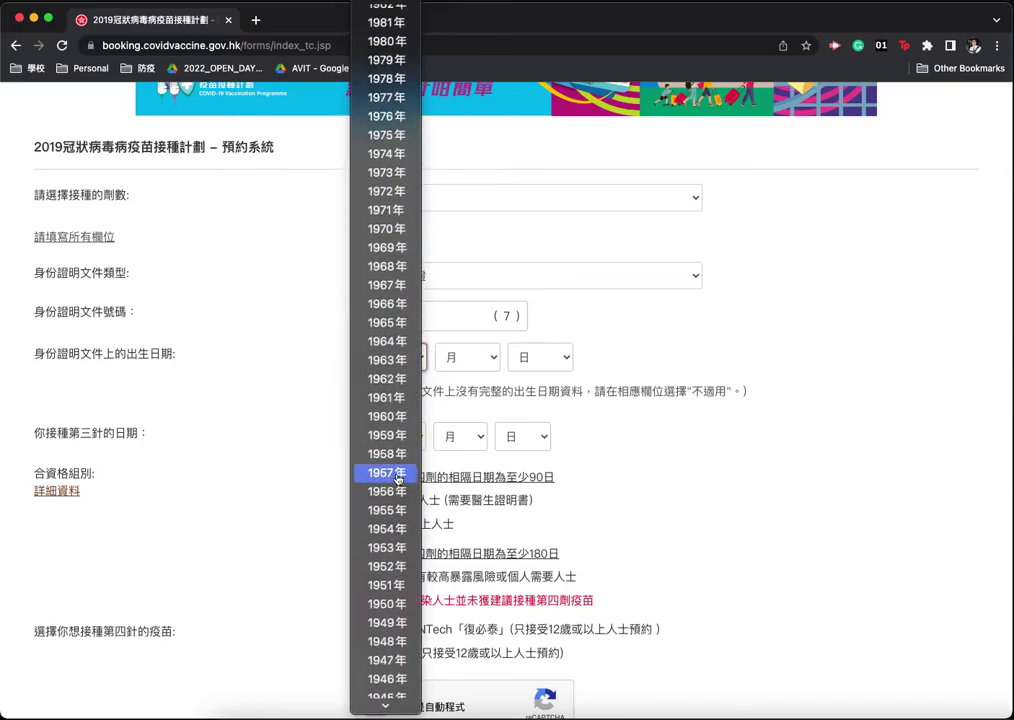
scroll(386, 340, "up", 18)
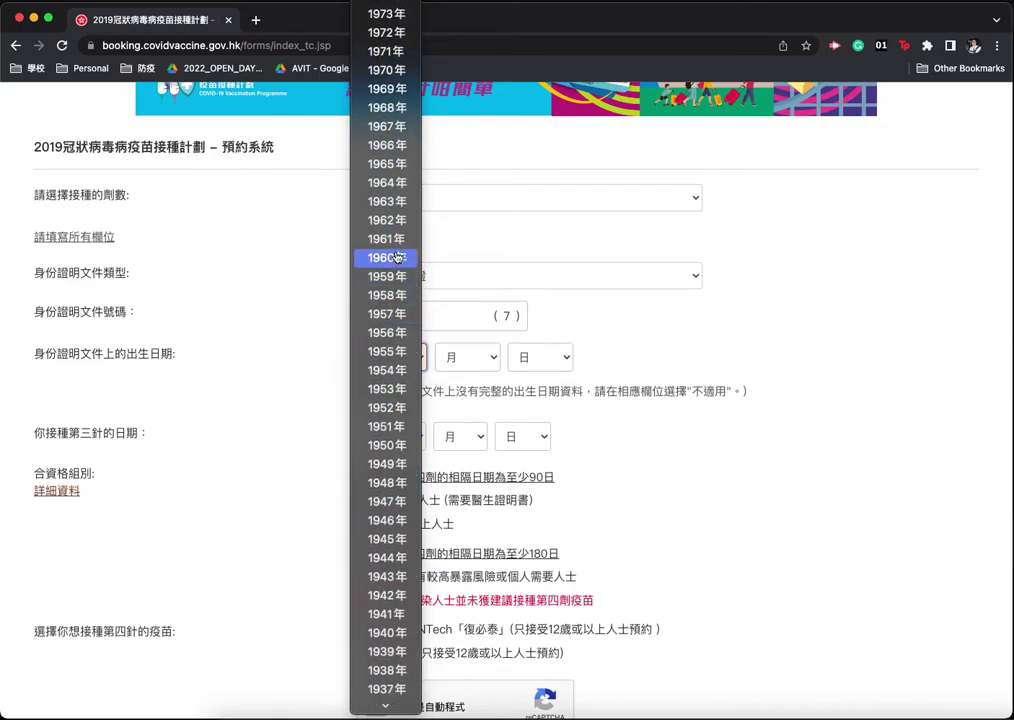
scroll(397, 258, "up", 20)
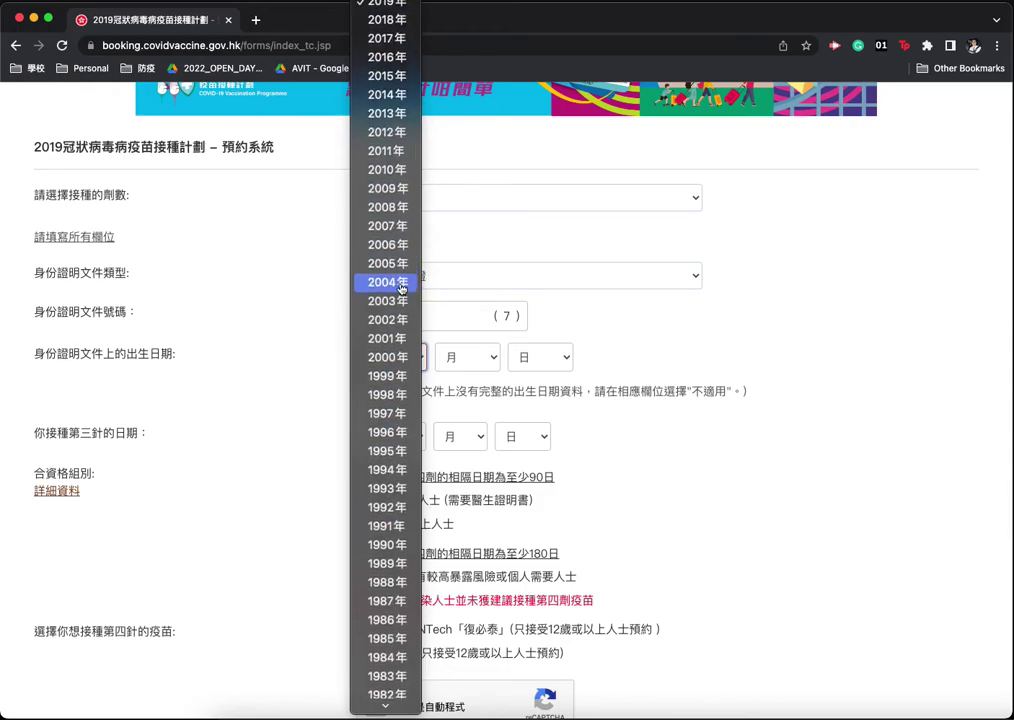
left_click(625, 432)
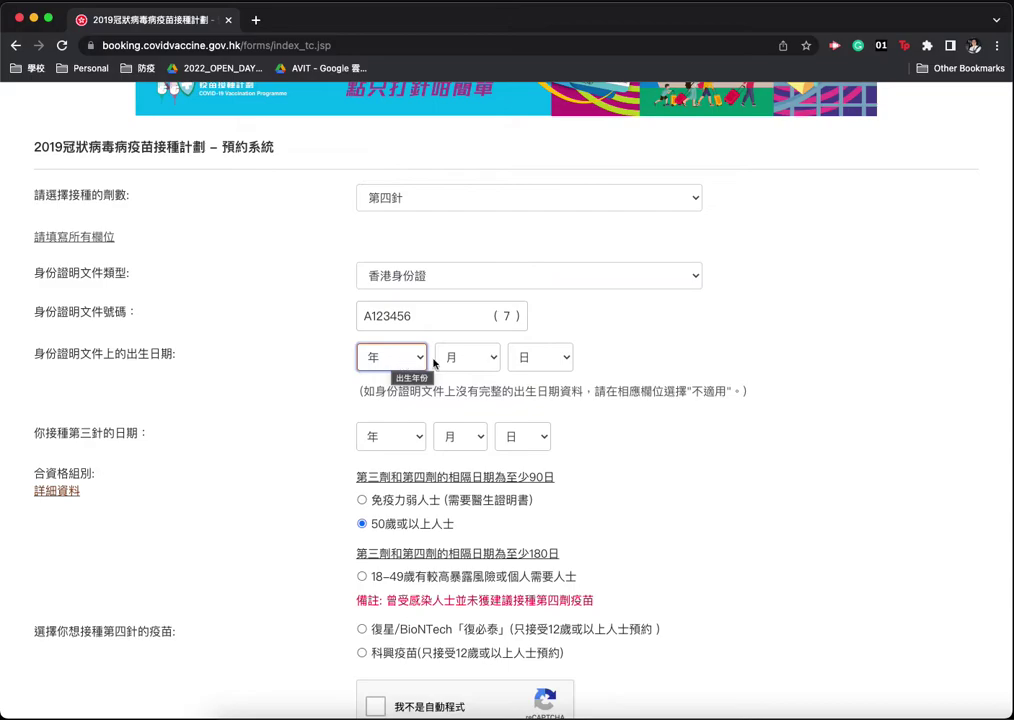
left_click(413, 358)
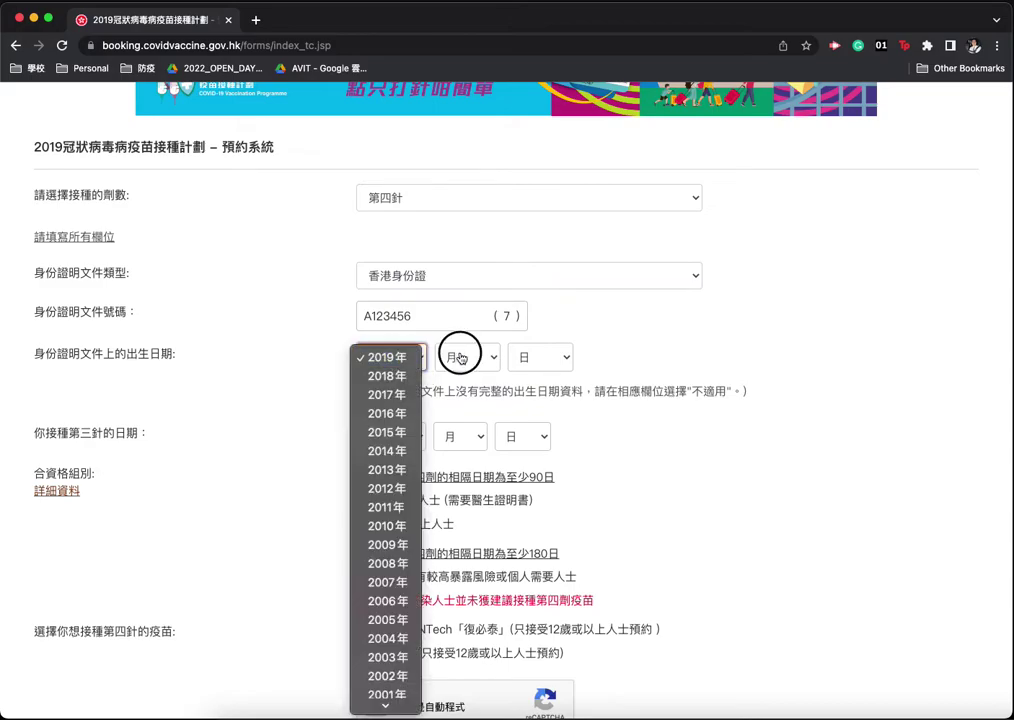
left_click(521, 356)
left_click(523, 357)
left_click(472, 359)
left_click(468, 360)
left_click(396, 361)
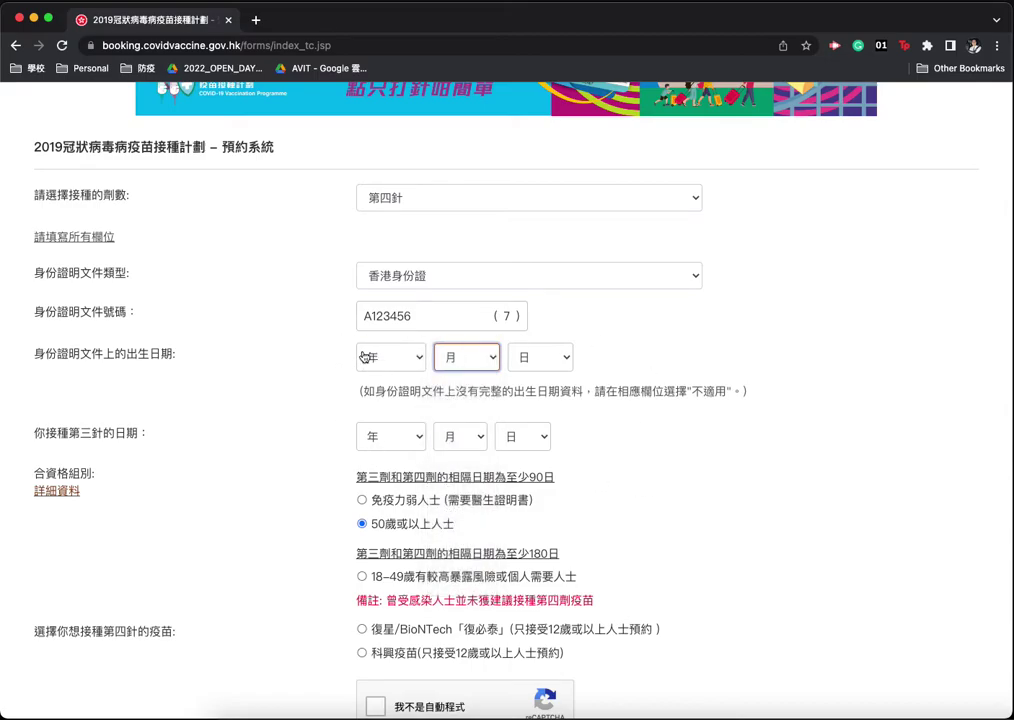
scroll(365, 357, "down", 2)
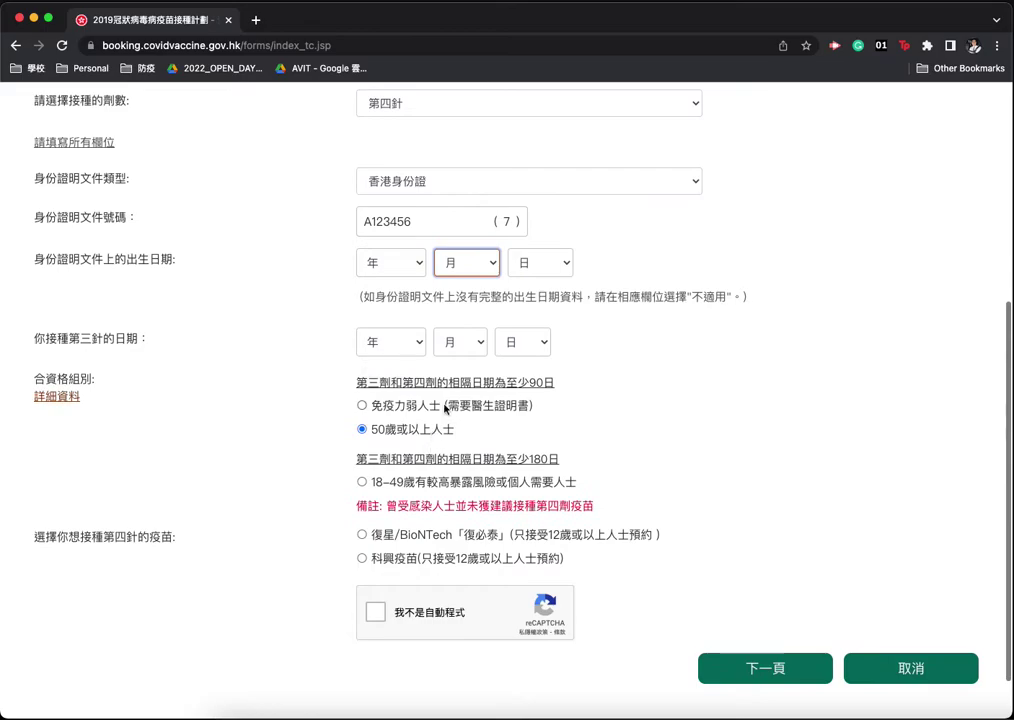
Select the year, month and day of the date of birth shown on the identity document.
left_click(397, 265)
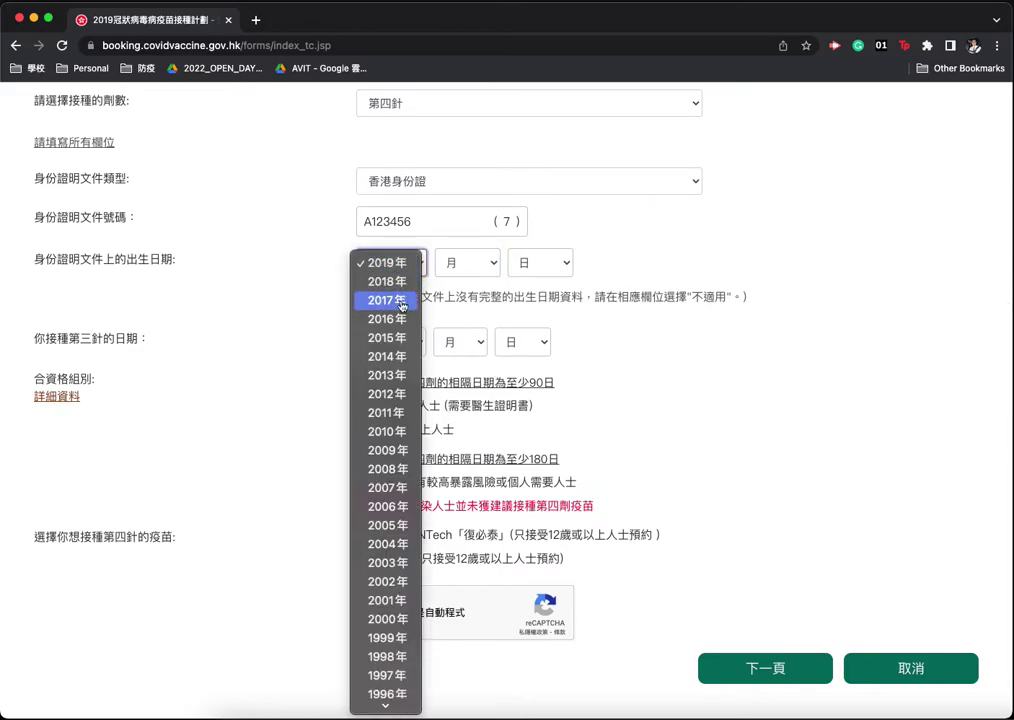
left_click(387, 299)
left_click(387, 263)
scroll(392, 420, "down", 10)
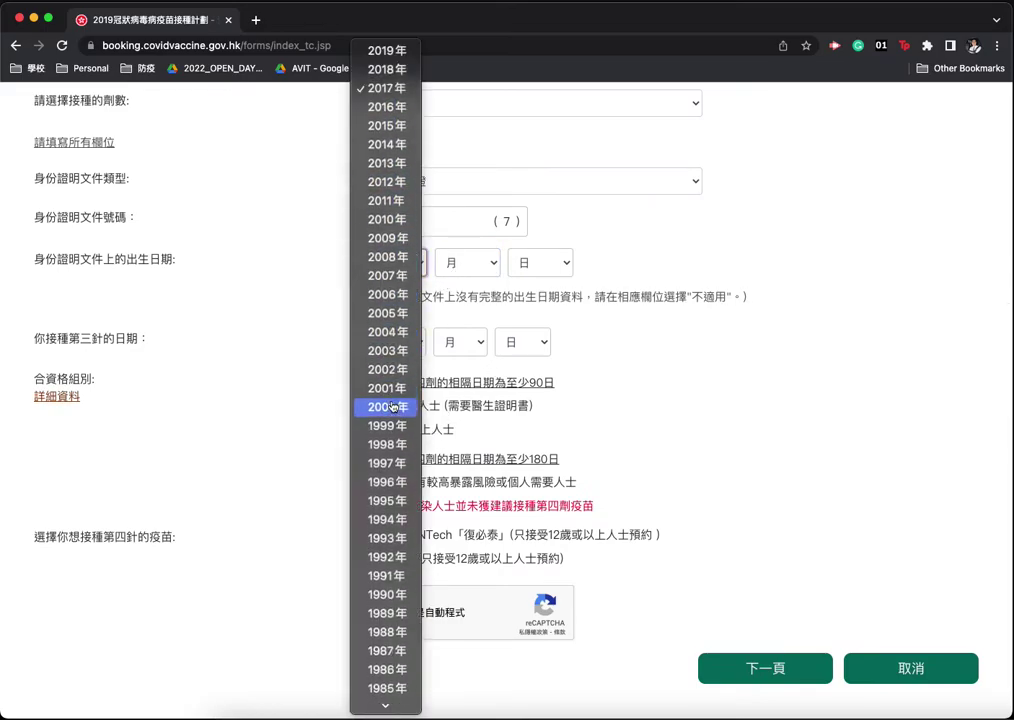
scroll(387, 545, "down", 3)
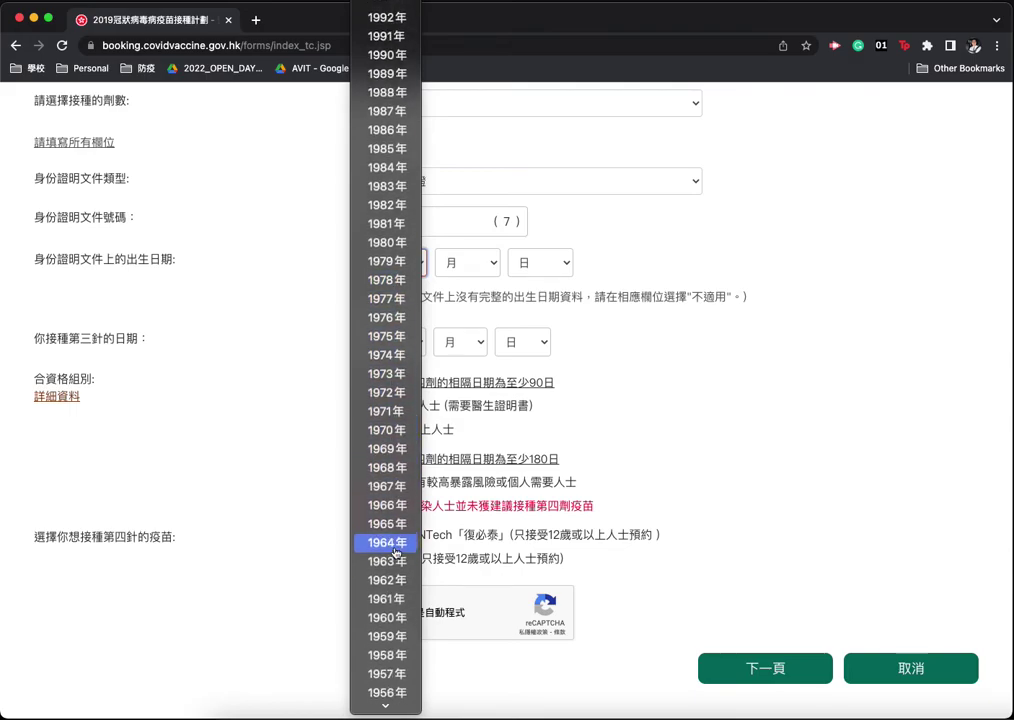
left_click(387, 617)
left_click(475, 342)
left_click(470, 270)
left_click(470, 266)
left_click(471, 281)
left_click(539, 263)
left_click(545, 288)
Set the third-dose vaccination date to 2022年 1月 1日.
left_click(405, 344)
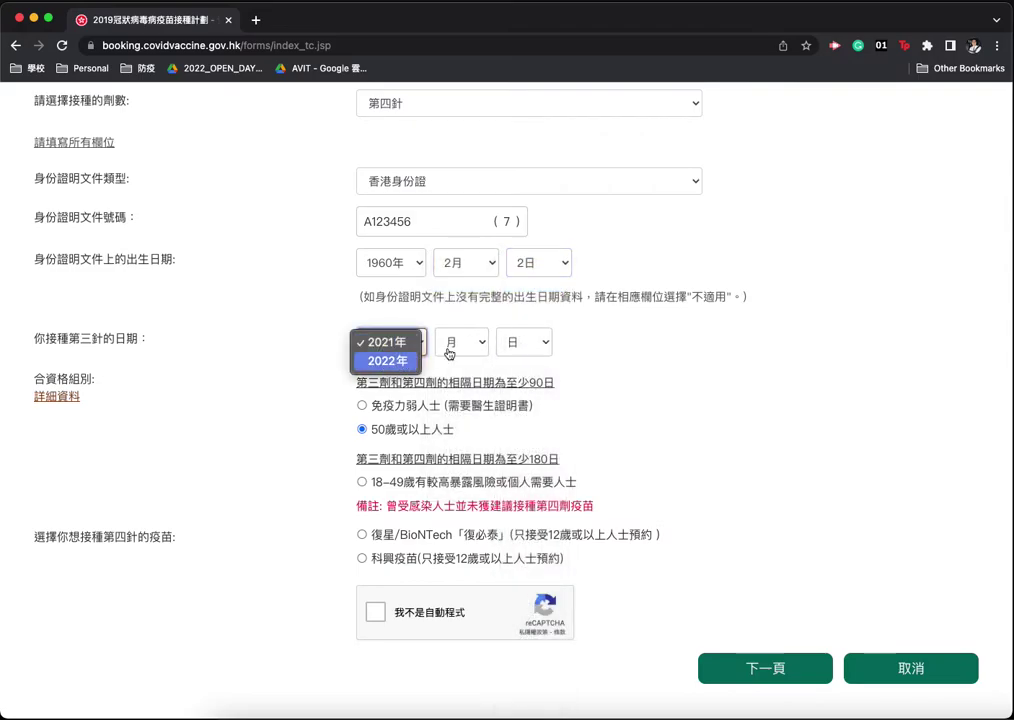
left_click(387, 360)
left_click(468, 343)
left_click(458, 342)
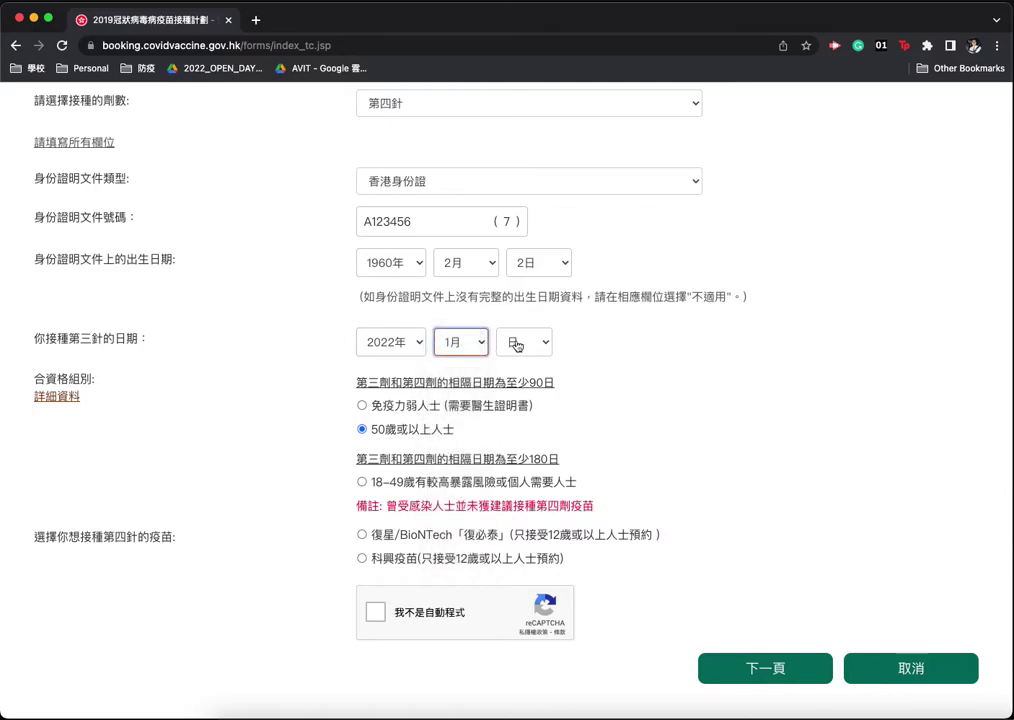
left_click(517, 345)
left_click(517, 342)
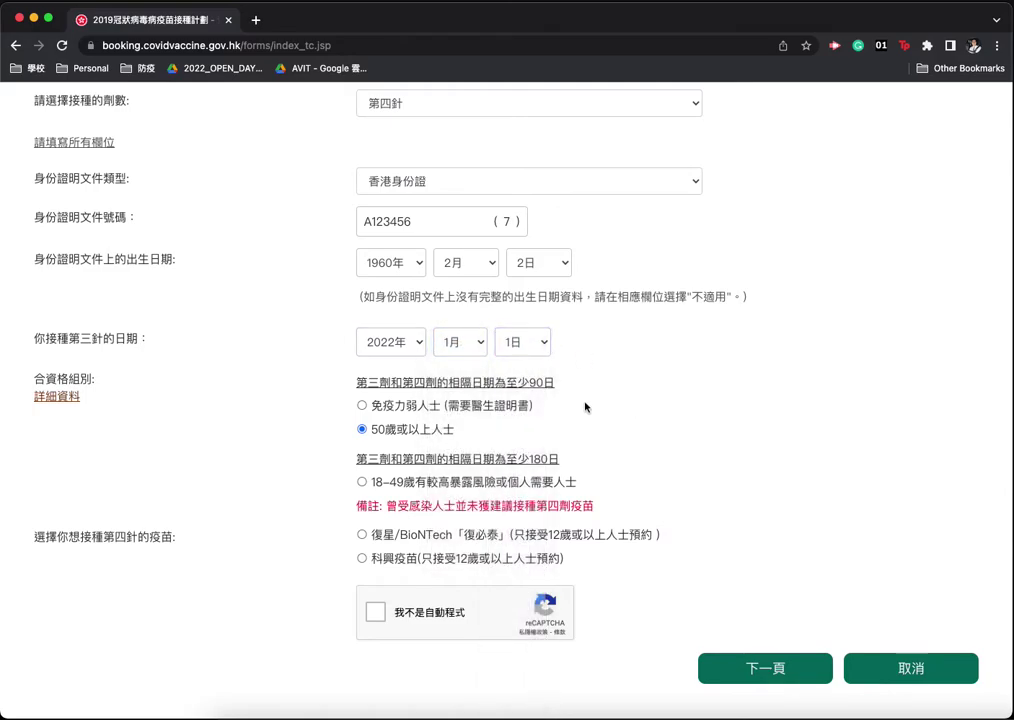
Choose the 18–49歲有較高暴露風險或個人需要人士 group and the 科興疫苗 vaccine, completing the 我不是自動程式 verification.
scroll(570, 410, "down", 2)
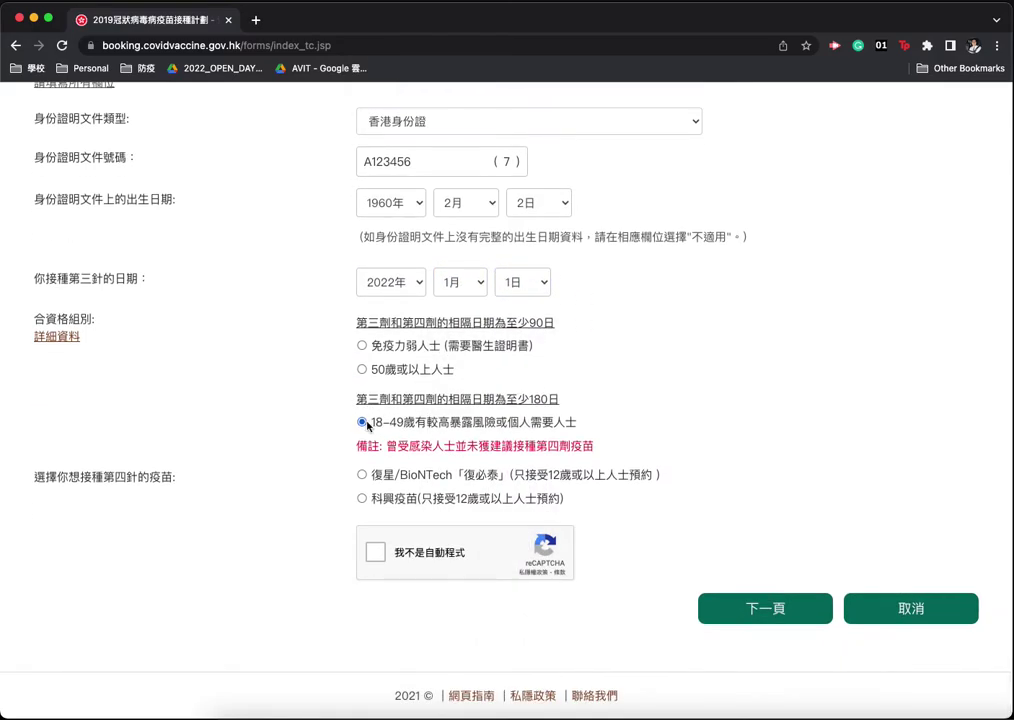
left_click(362, 498)
left_click(376, 556)
Remove the last digit of the identity card number and try to continue to the next page.
scroll(580, 432, "up", 4)
scroll(376, 205, "down", 2)
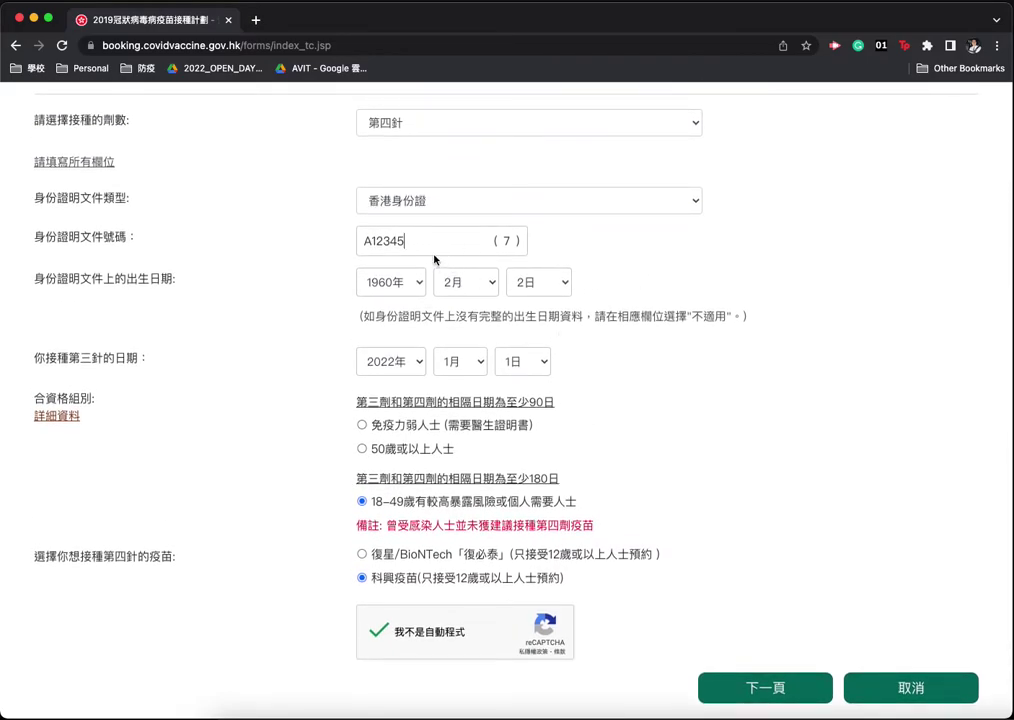
left_click(755, 690)
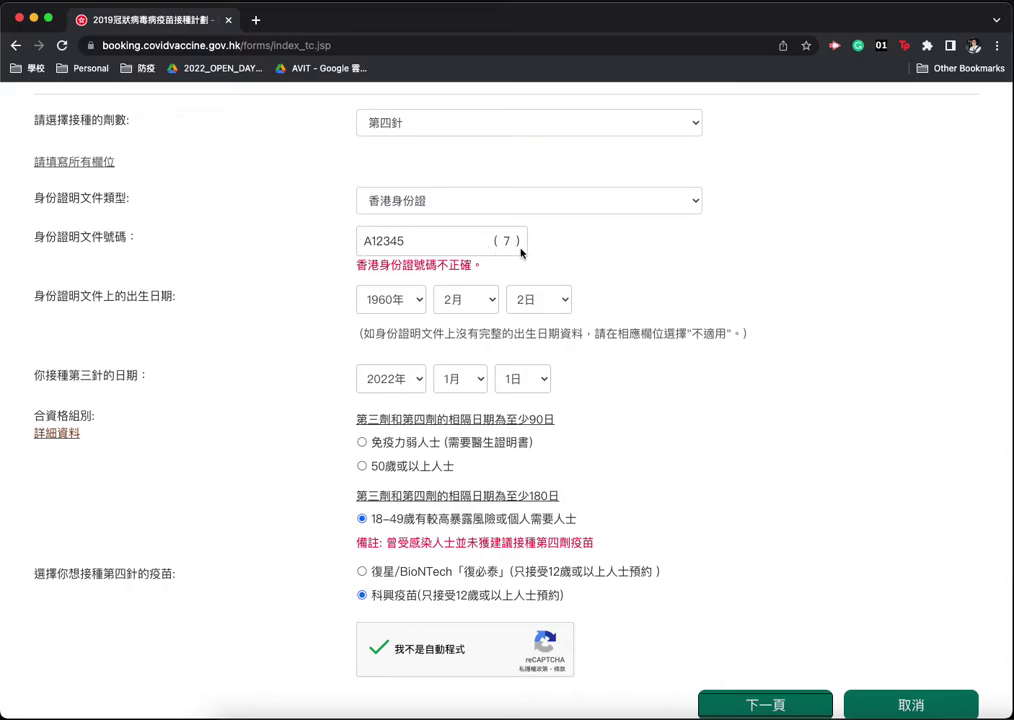
Replace the identity card number with random invalid text and try to continue to the next page.
left_click_drag(357, 266, 485, 268)
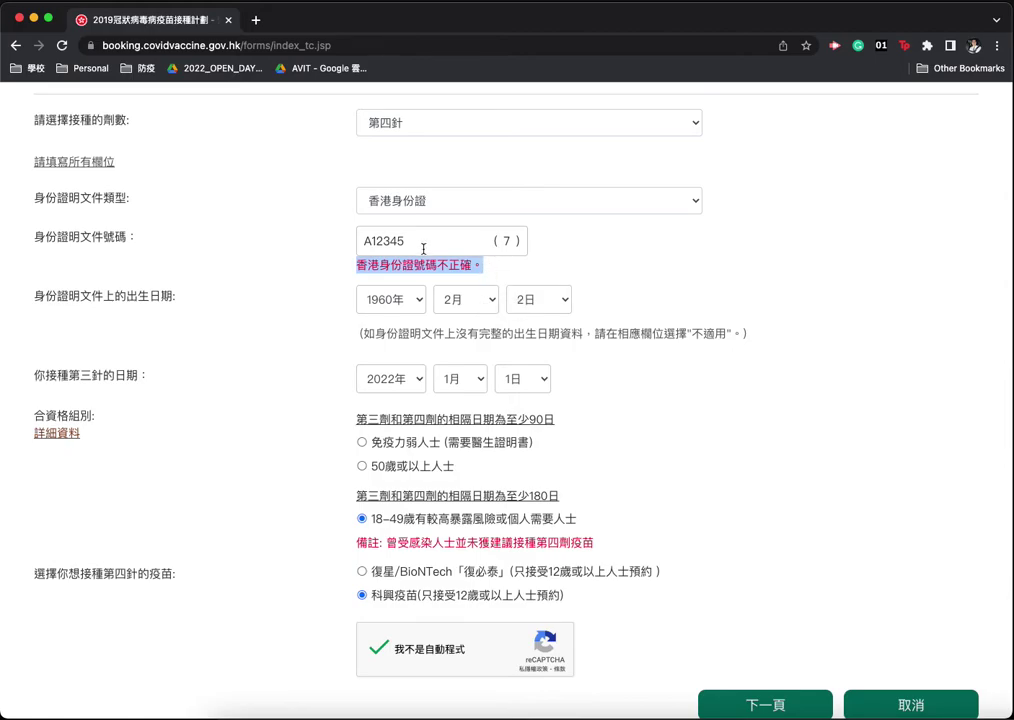
left_click_drag(421, 240, 355, 240)
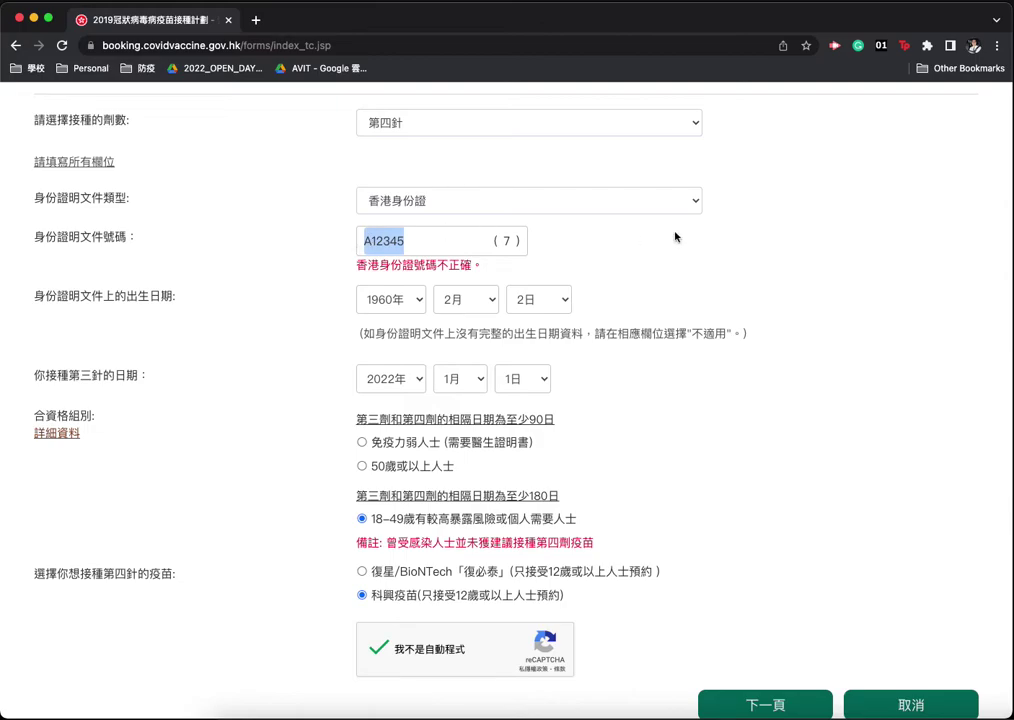
type("1Adadasds")
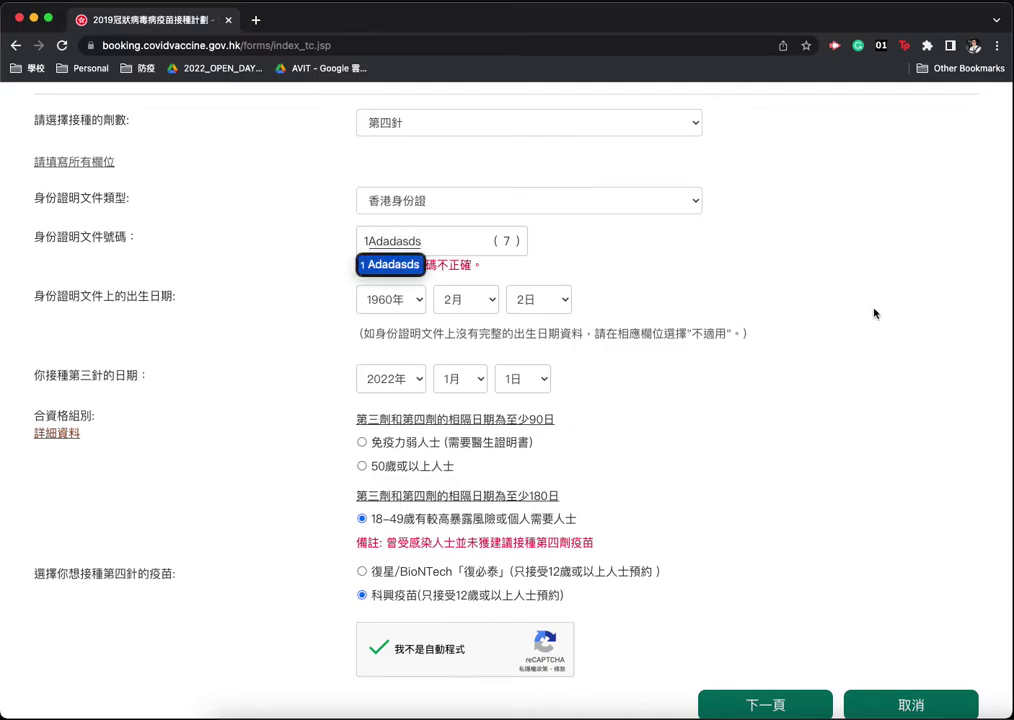
key("BackSpace")
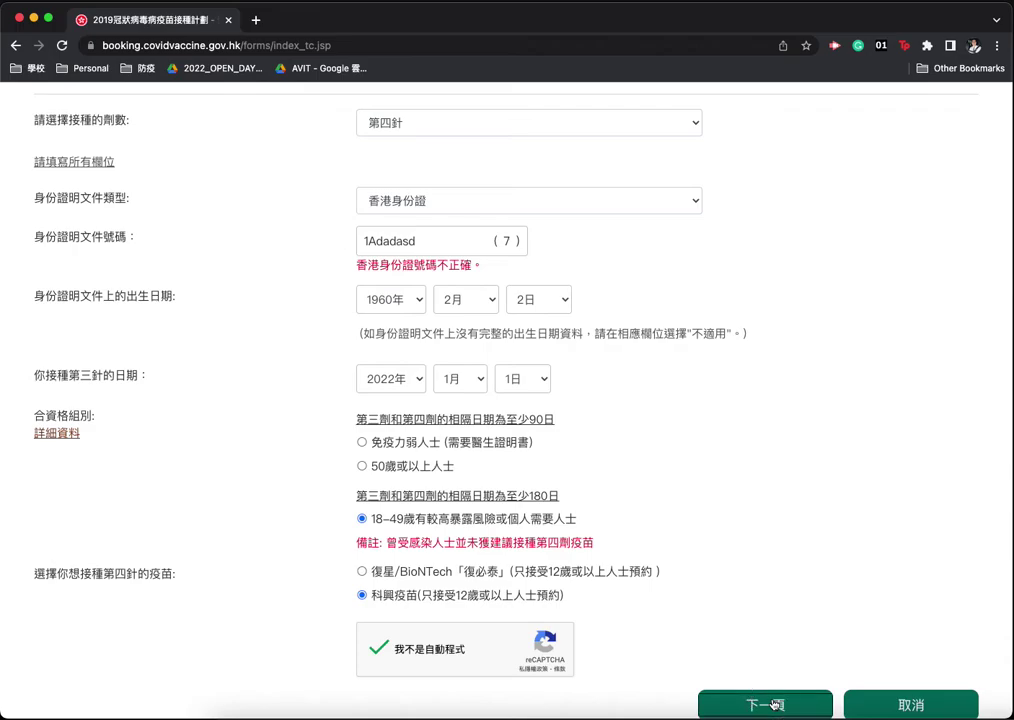
Review the whole booking form, from the dose selection through the personal details to the human verification and the options for continuing or cancelling.
scroll(517, 276, "down", 1)
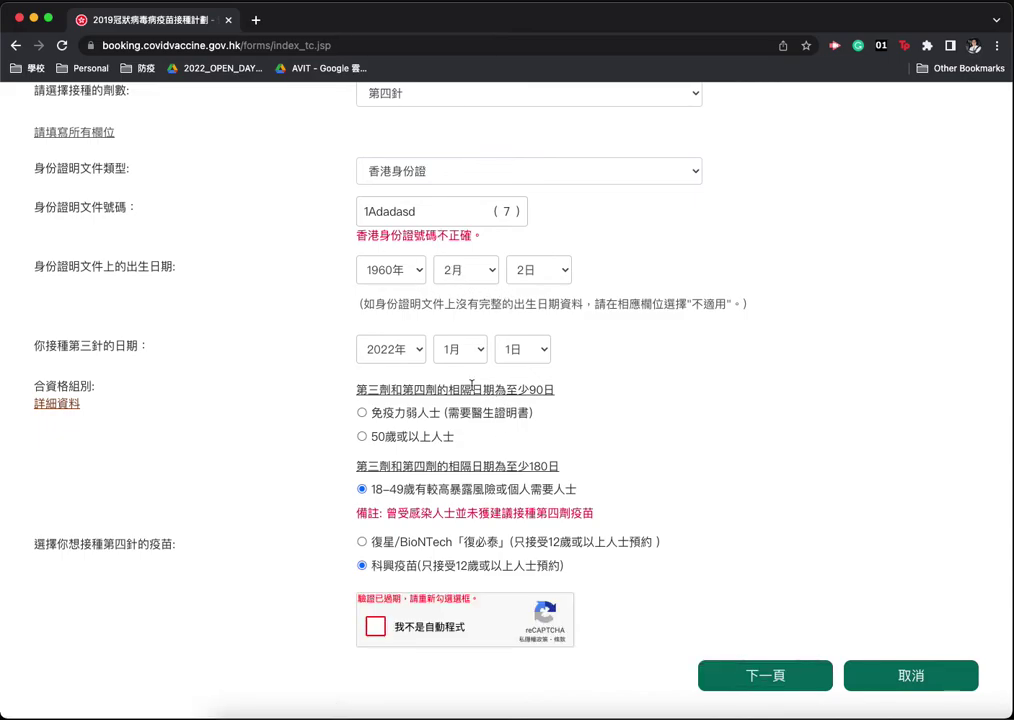
scroll(390, 284, "up", 5)
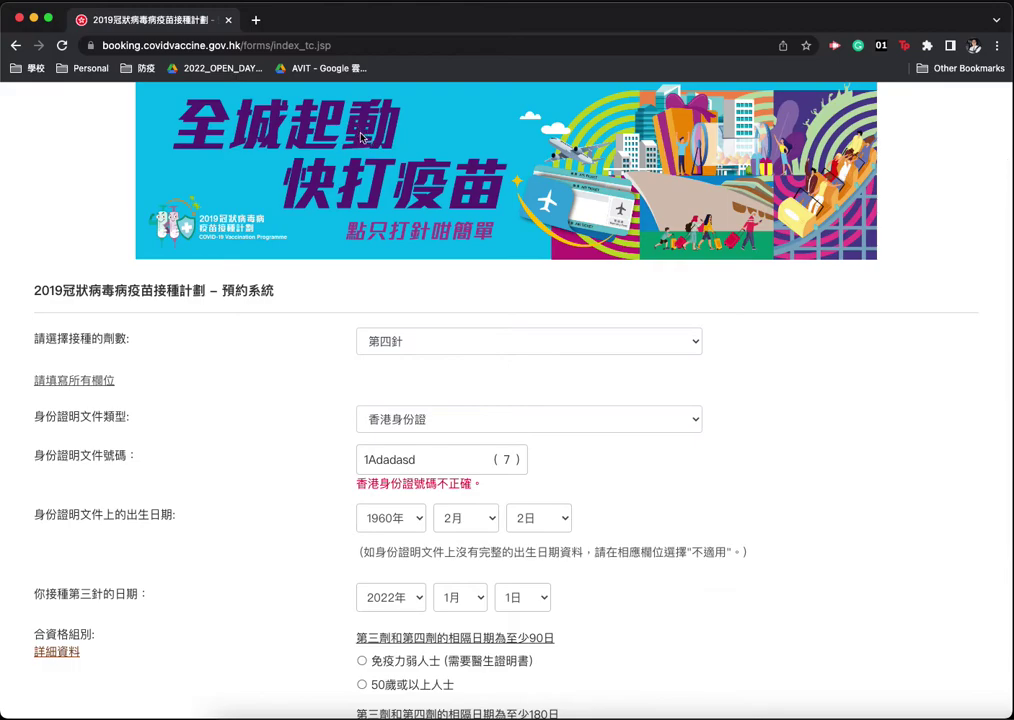
scroll(364, 283, "down", 5)
scroll(429, 291, "up", 1)
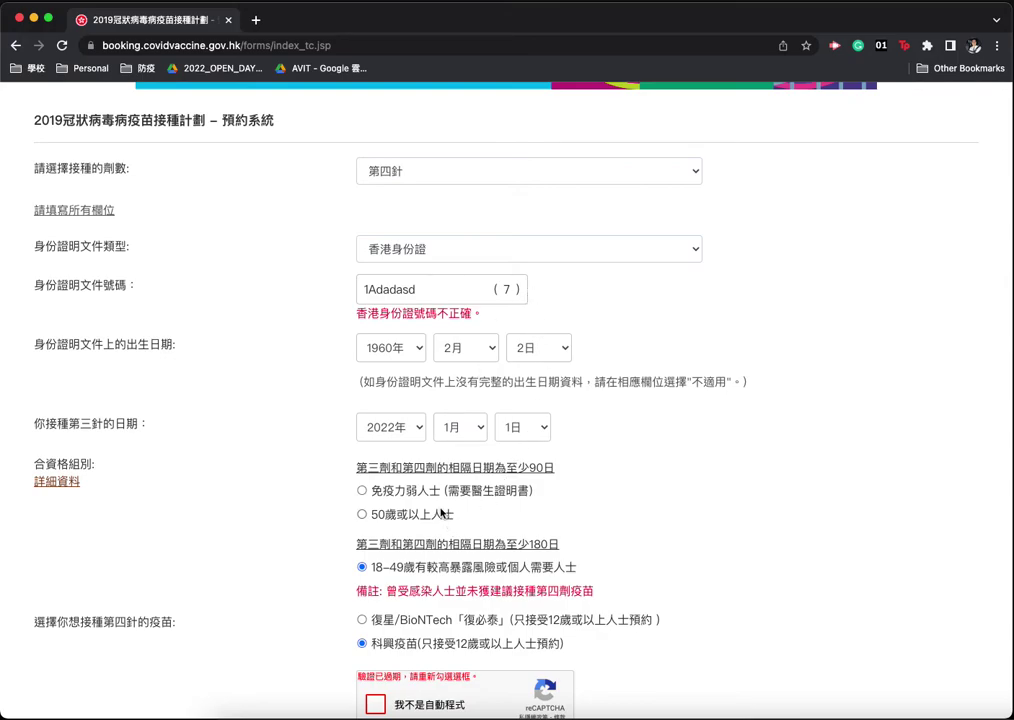
scroll(352, 407, "down", 2)
scroll(440, 509, "down", 1)
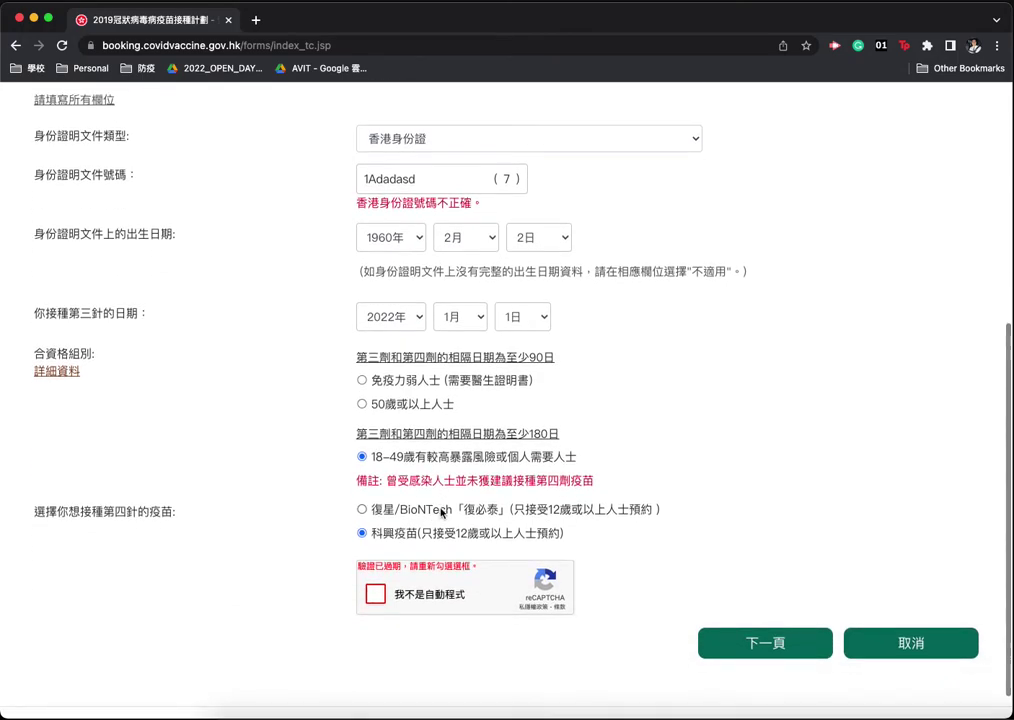
scroll(387, 502, "up", 3)
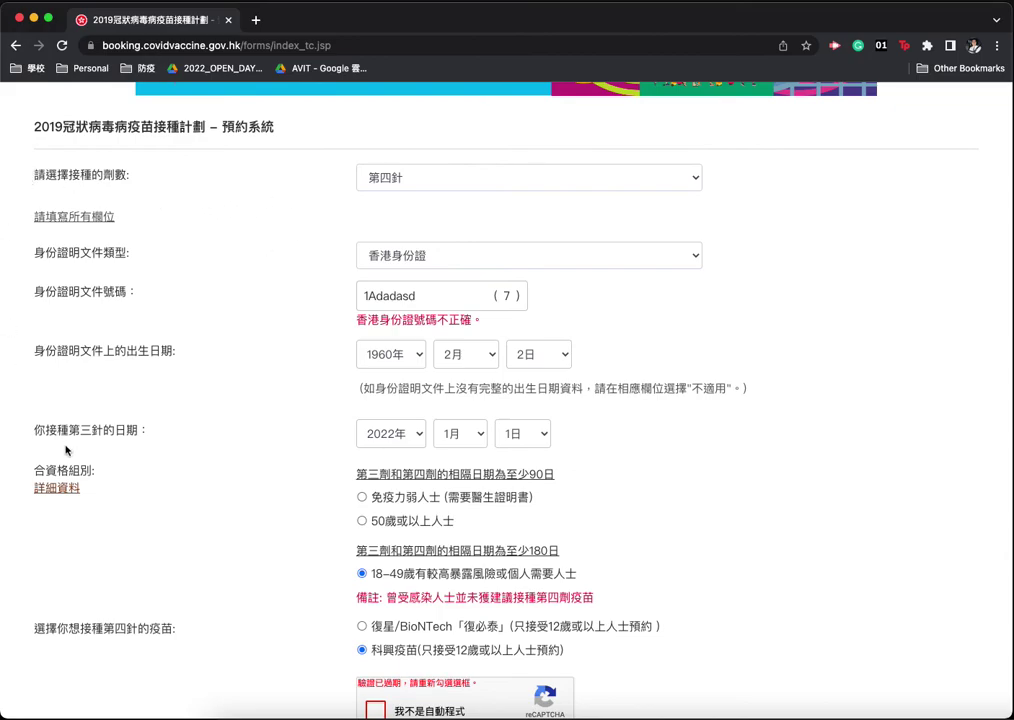
scroll(552, 493, "down", 3)
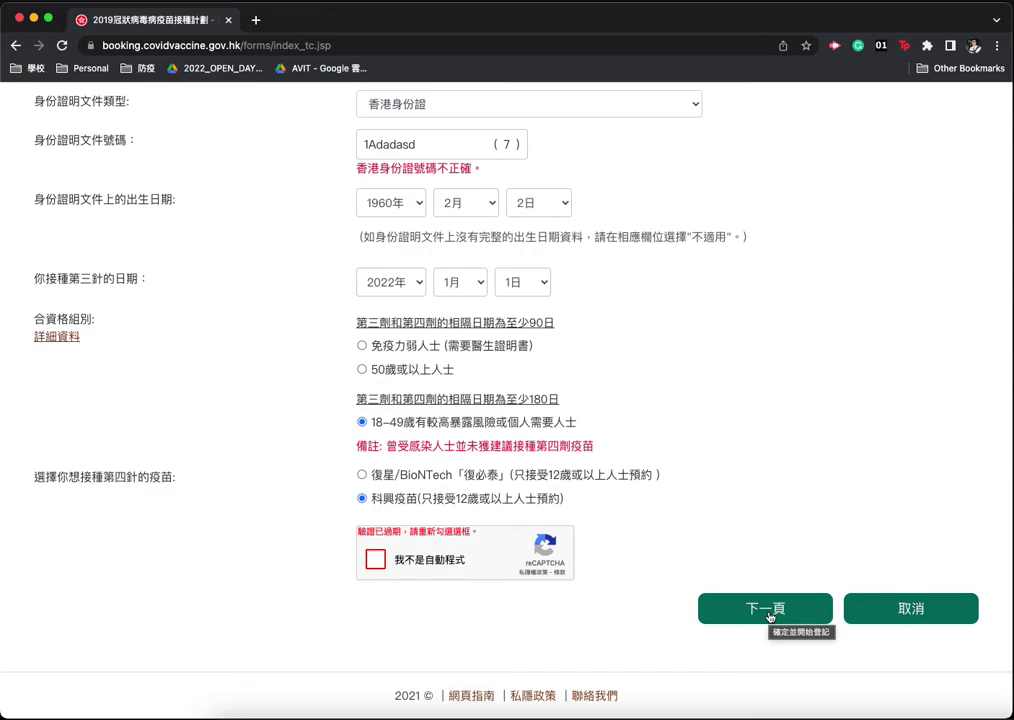
scroll(758, 580, "up", 2)
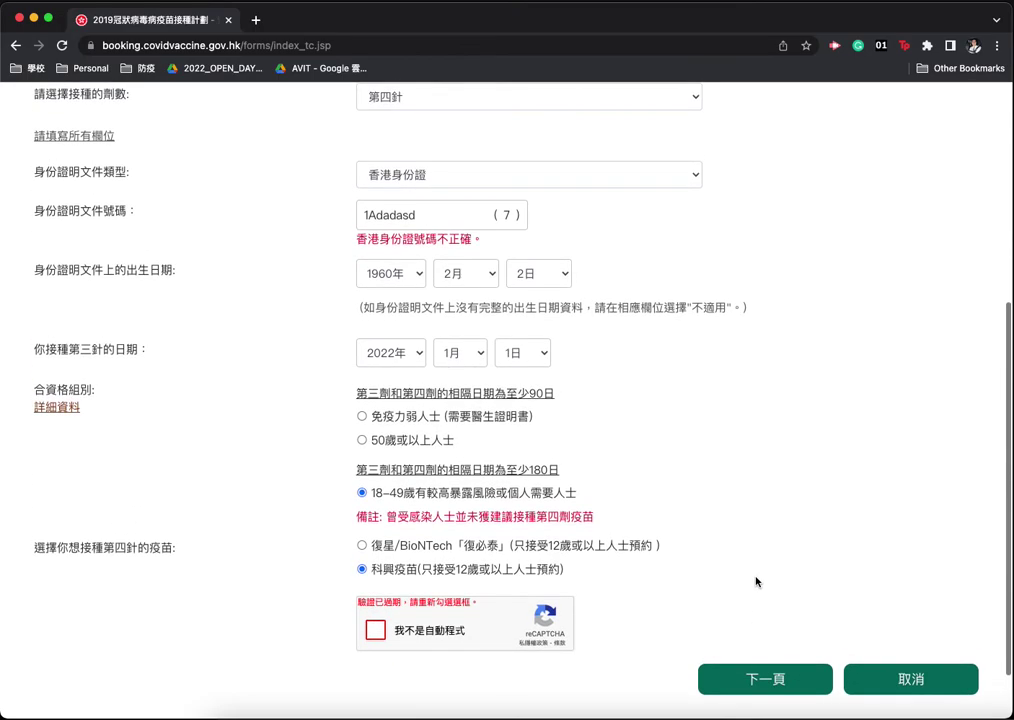
scroll(758, 582, "up", 3)
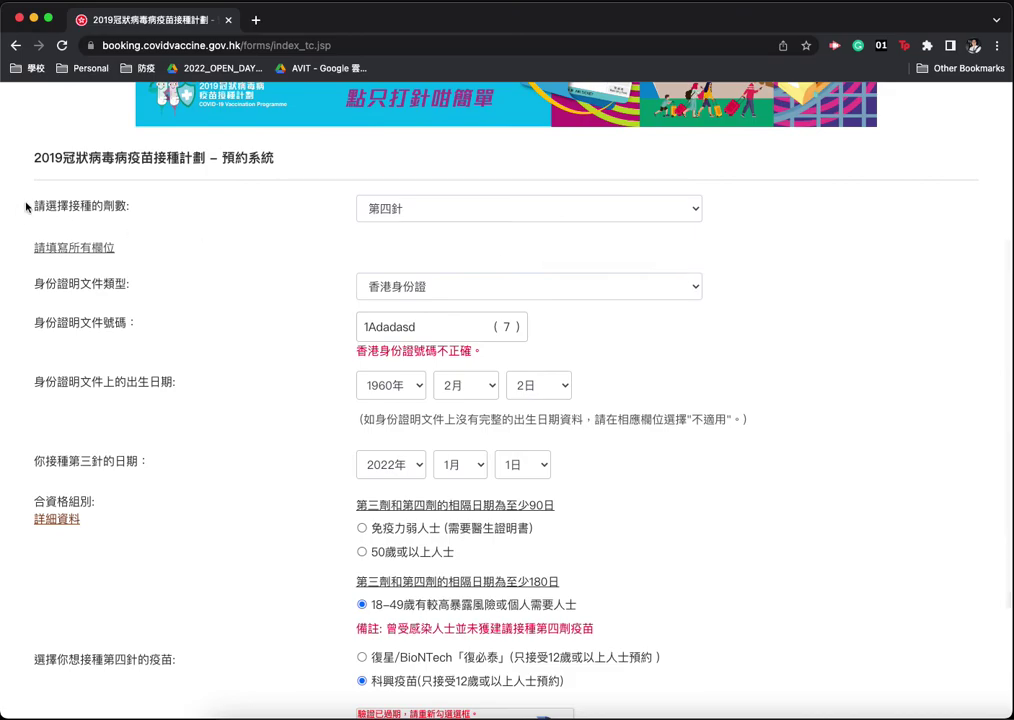
scroll(32, 140, "down", 1)
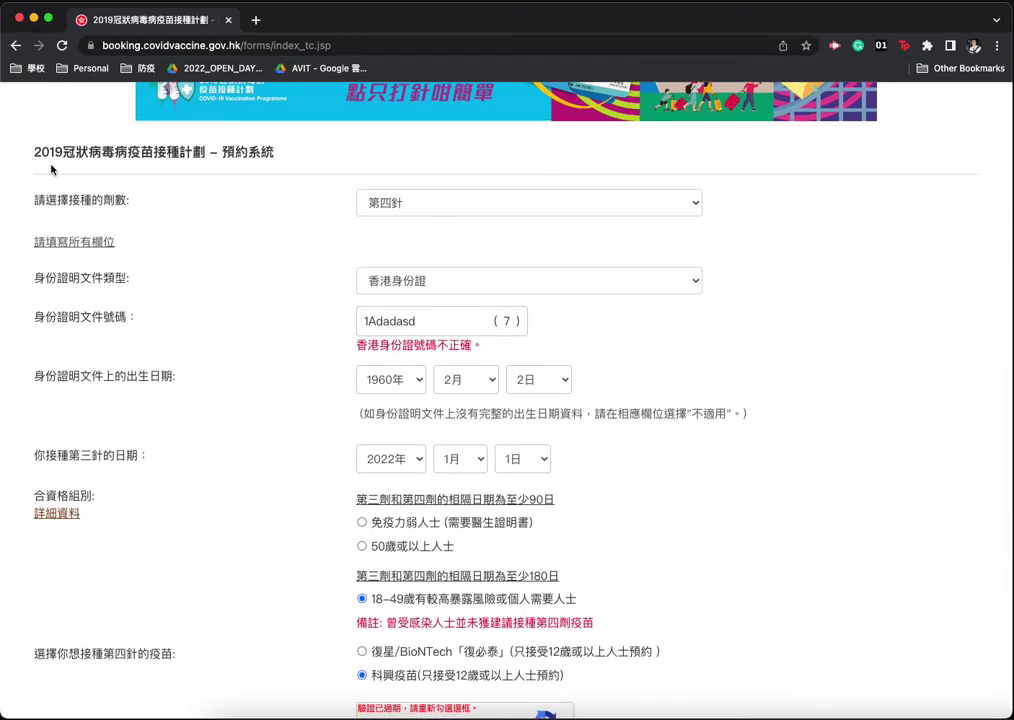
scroll(51, 170, "up", 1)
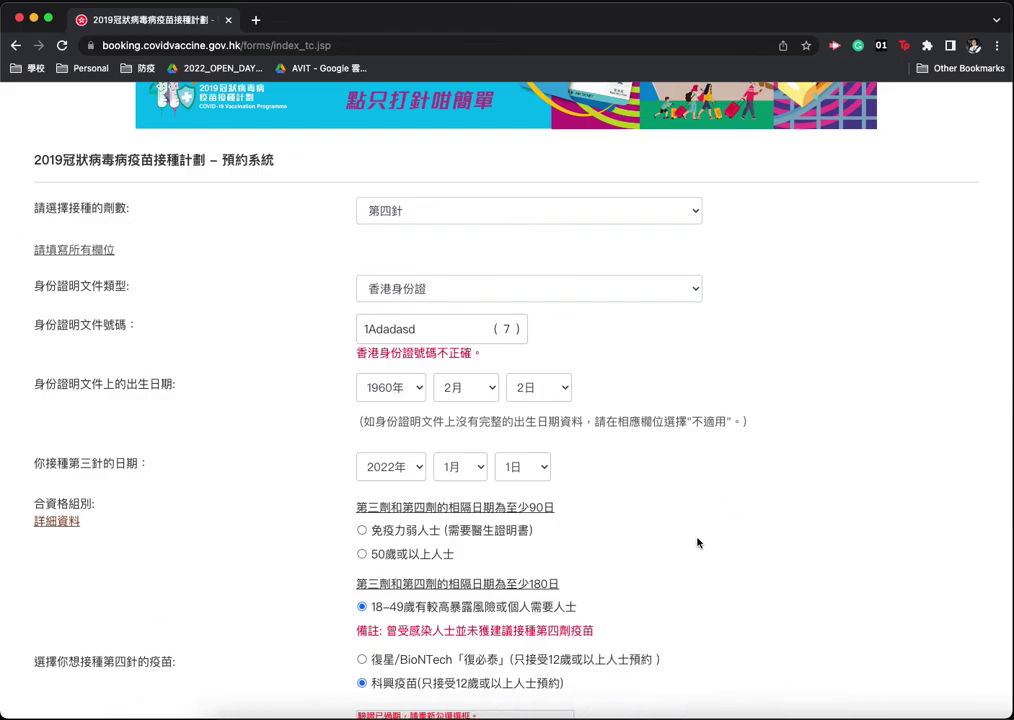
scroll(675, 526, "down", 4)
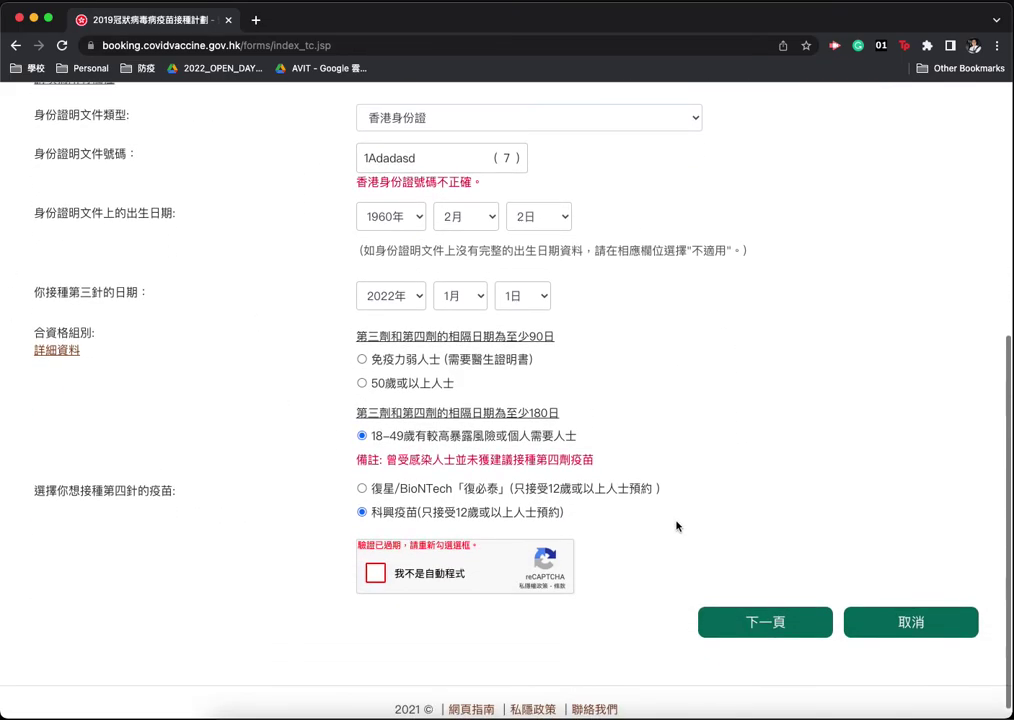